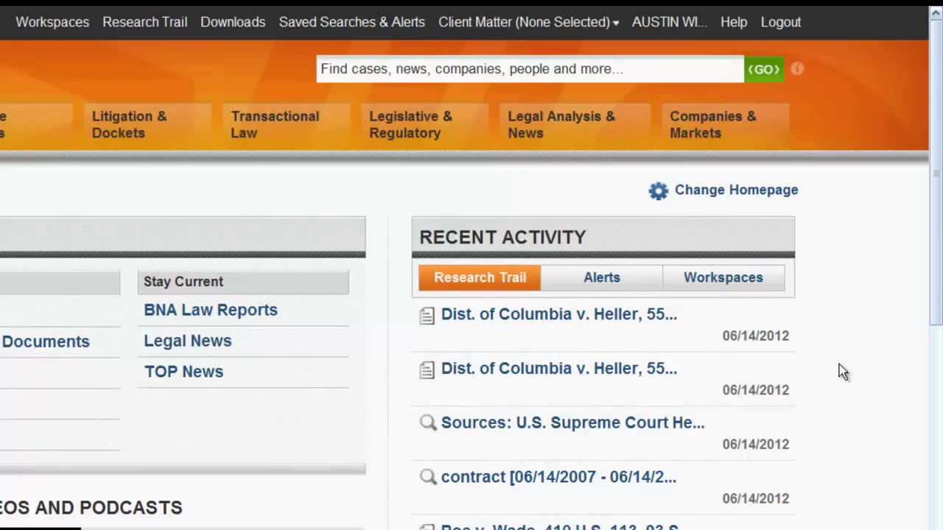
# Run a citation search for 28 USC 1332
pyautogui.click(583, 62)
pyautogui.write('28 USC 1332')
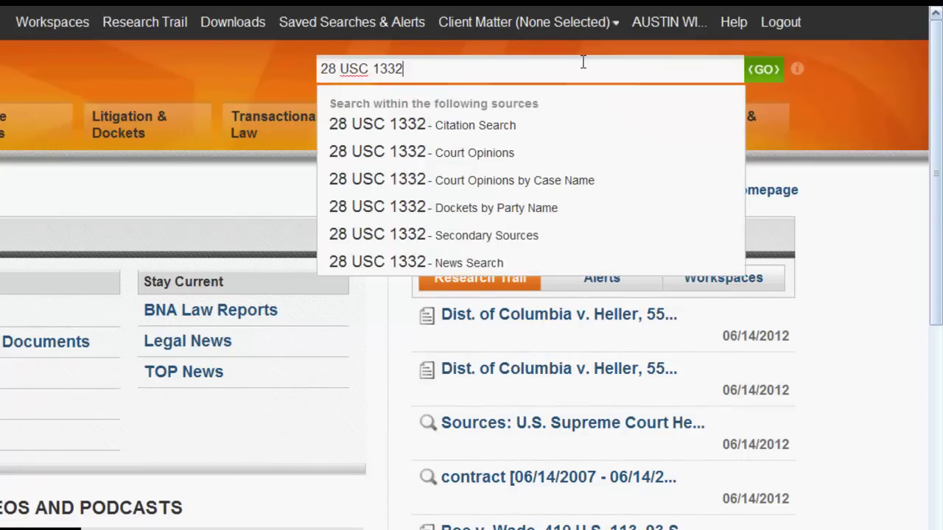
pyautogui.click(509, 127)
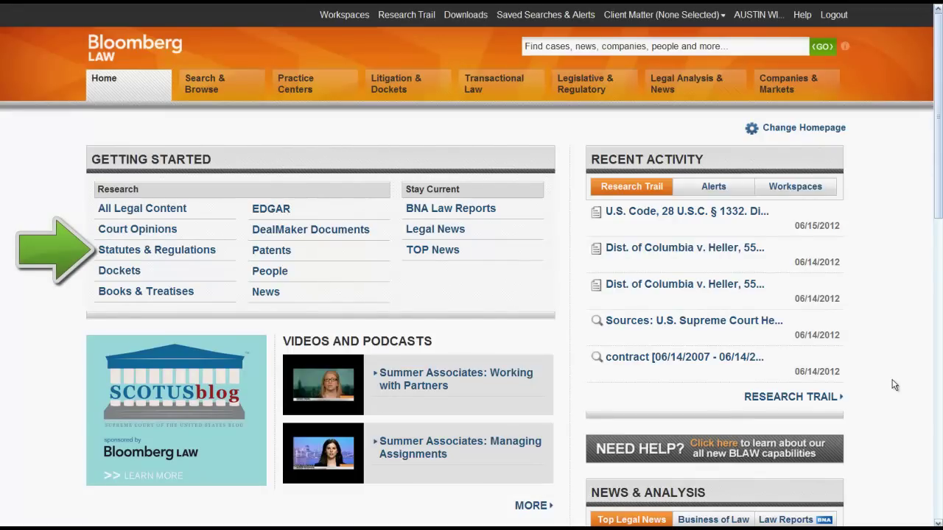
# Open the U.S. Code table of contents from Statutes & Regulations and bring up the search for Title 1
pyautogui.click(210, 252)
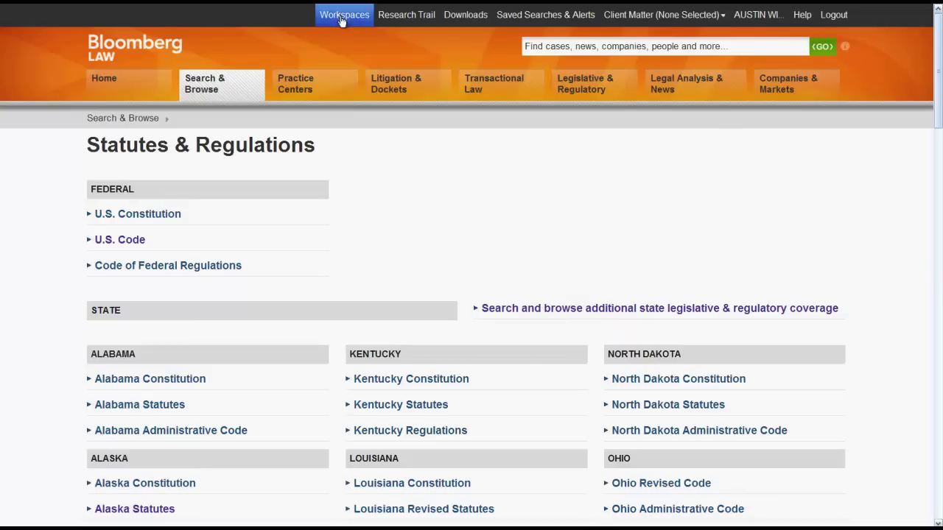
pyautogui.click(120, 240)
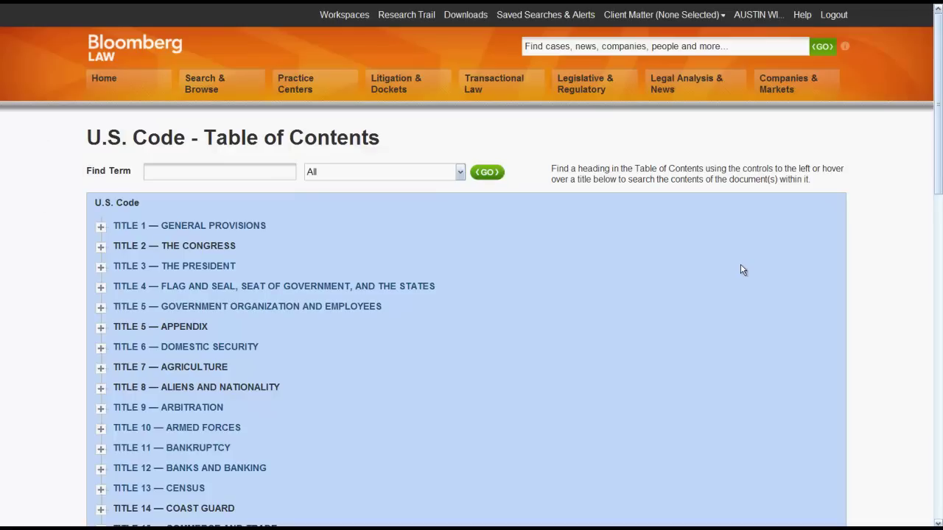
pyautogui.moveTo(275, 223)
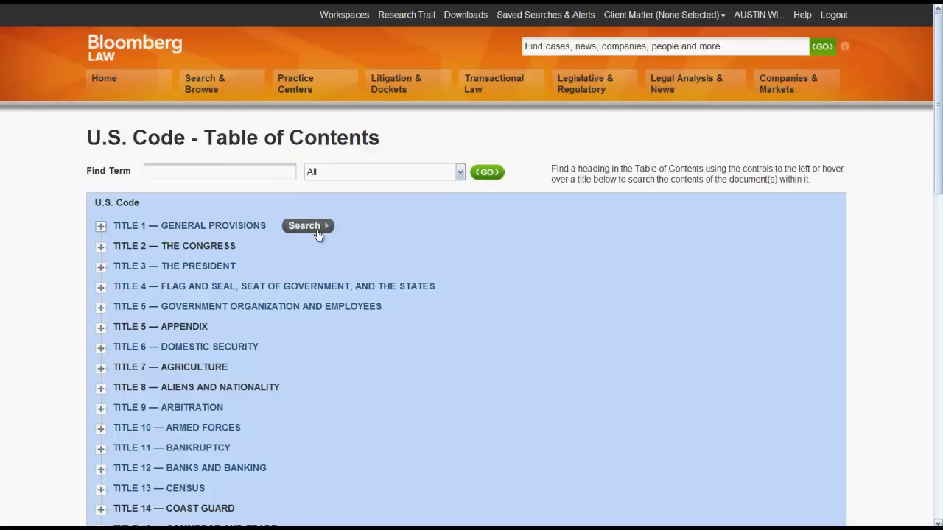
pyautogui.click(308, 224)
pyautogui.click(551, 301)
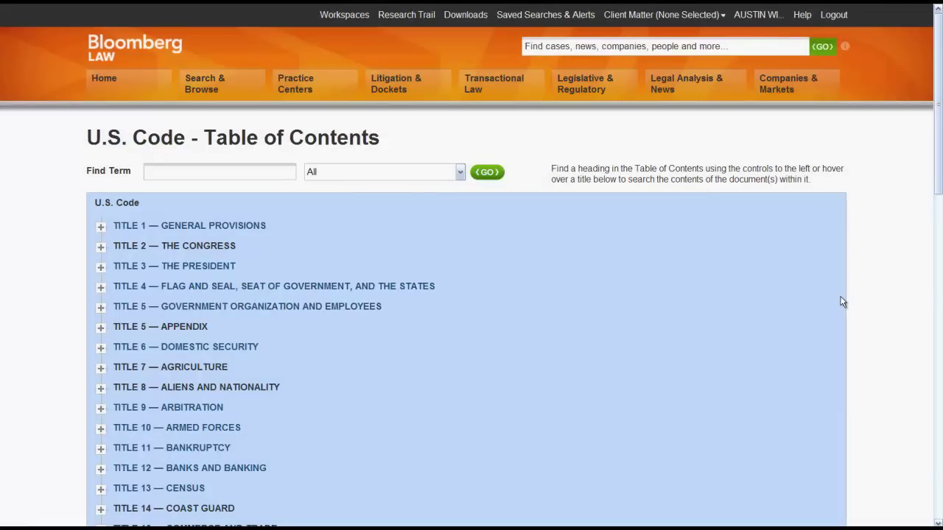
# Expand Title 2 (The Congress) and its Chapter 1 in the U.S. Code table of contents
pyautogui.click(101, 251)
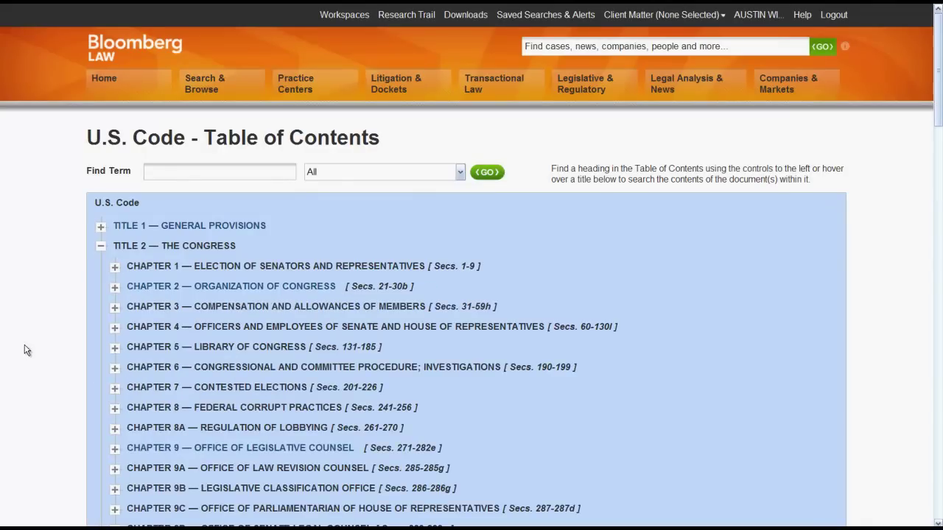
pyautogui.click(114, 266)
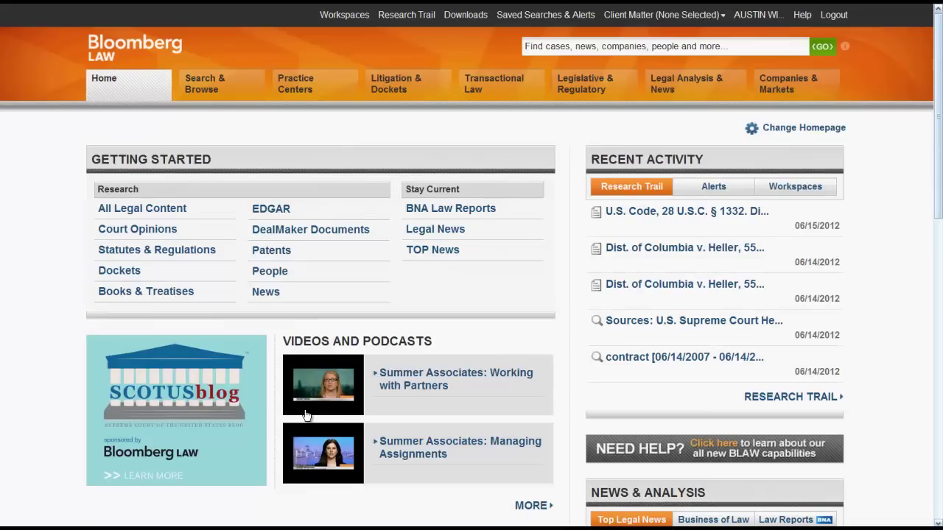
# Open the Legislative specialized search and look up "US Code" among its sources
pyautogui.moveTo(243, 87)
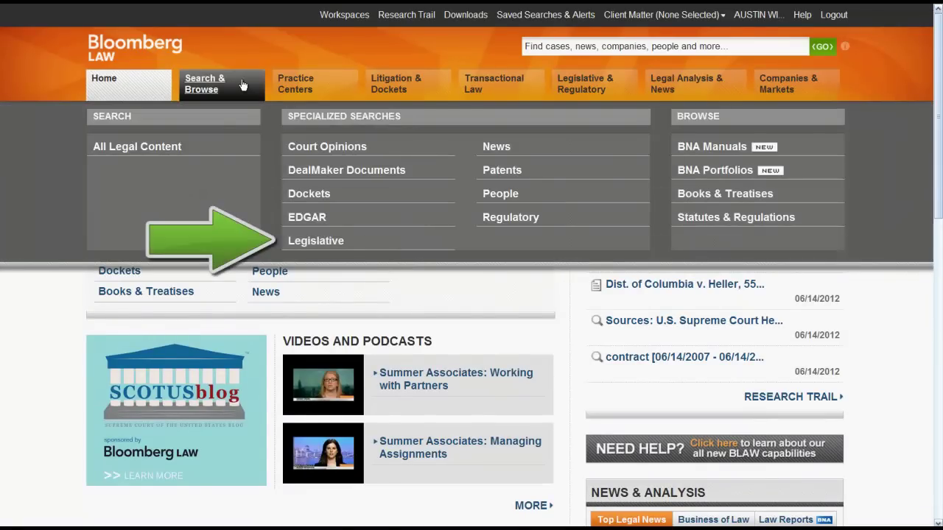
pyautogui.click(324, 243)
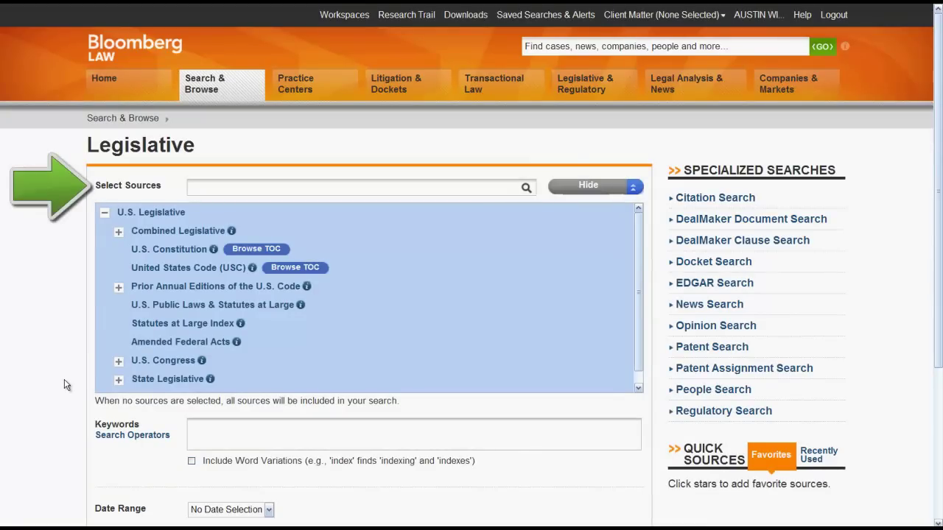
pyautogui.click(243, 185)
pyautogui.write('US Code')
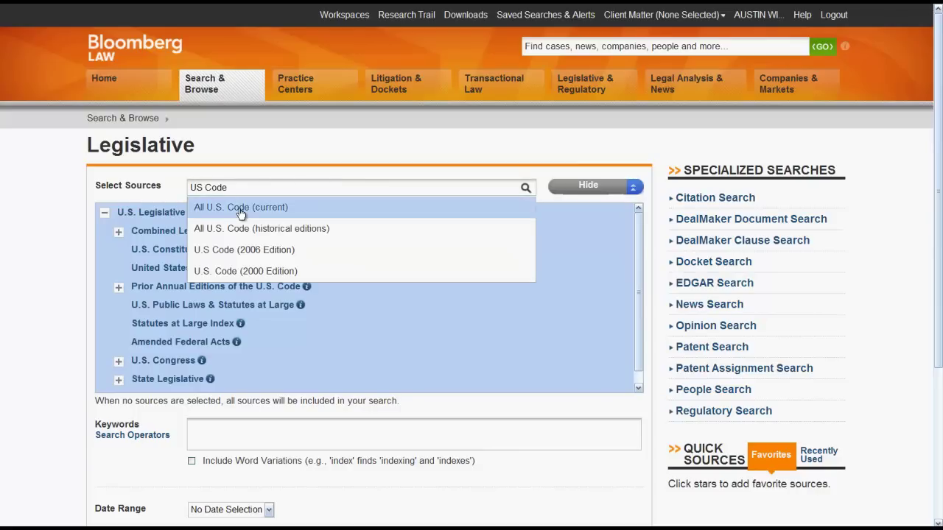
pyautogui.click(20, 253)
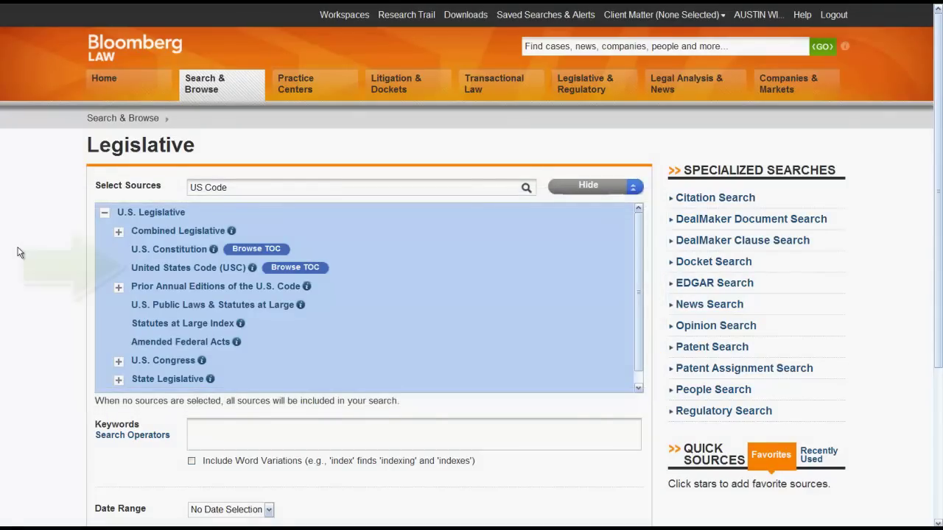
# Select United States Code (USC) as the search source and open its table of contents
pyautogui.click(160, 269)
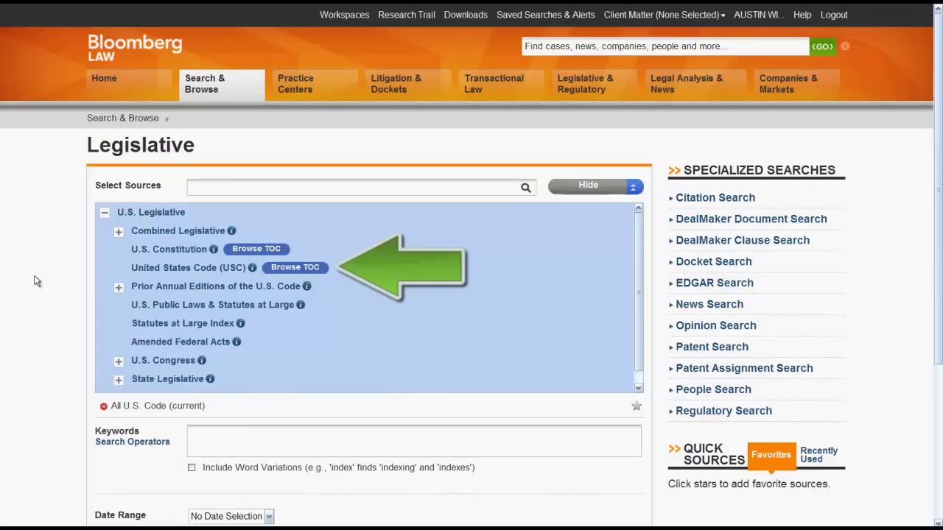
pyautogui.click(310, 270)
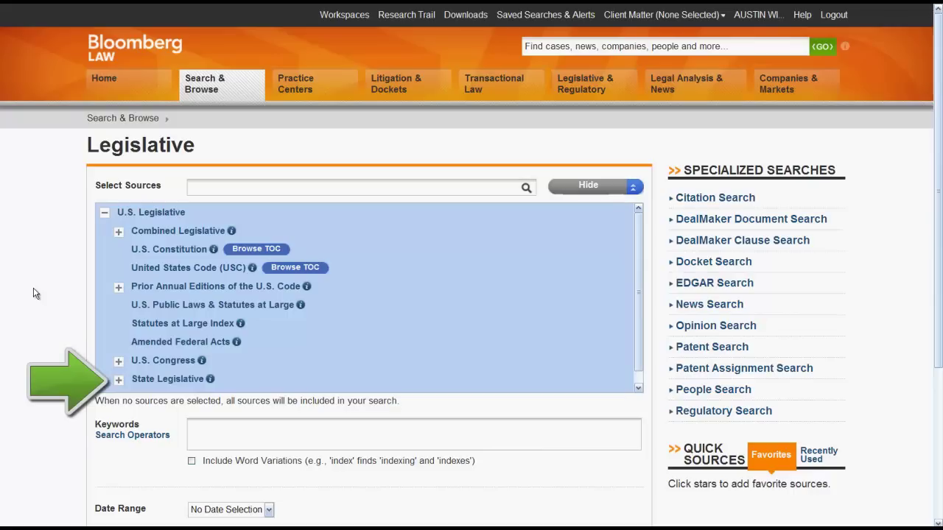
# Select the Georgia Code as the search source under State Legislative, State Codified Statutes & Constitutions, Georgia
pyautogui.click(118, 379)
pyautogui.moveTo(646, 249); pyautogui.dragTo(646, 336)
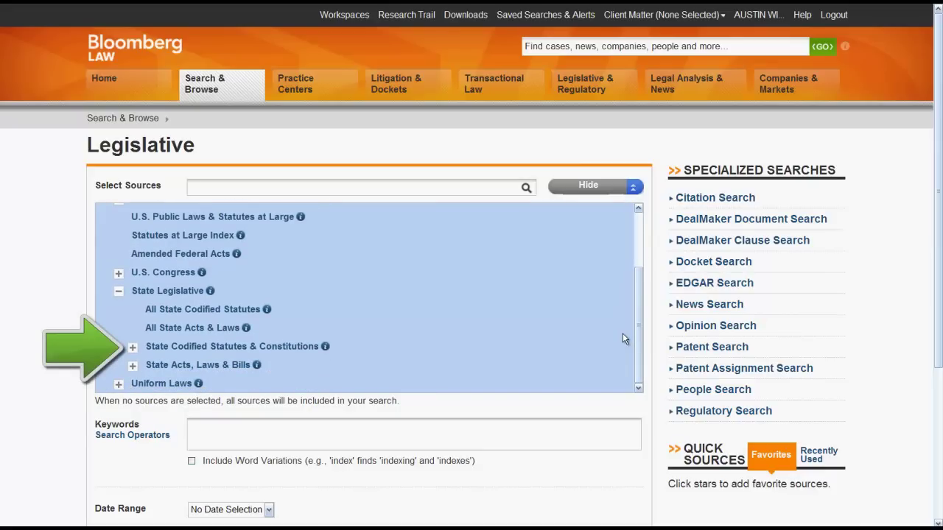
pyautogui.click(131, 348)
pyautogui.scroll(-3, 641, 285)
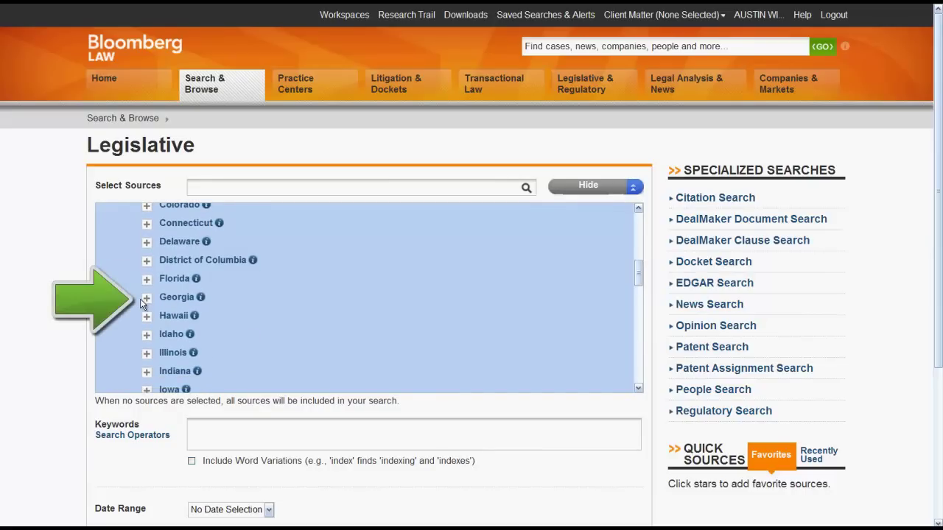
pyautogui.click(147, 300)
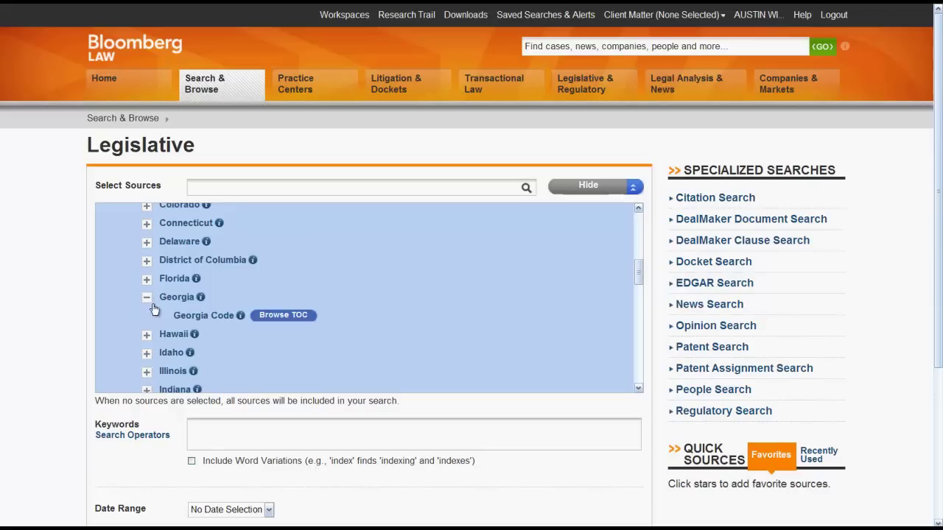
pyautogui.click(223, 324)
# Search the Official Code of Georgia for the keywords "Adverse Possession" with the date range Last 5 Years
pyautogui.moveTo(940, 188); pyautogui.dragTo(940, 257)
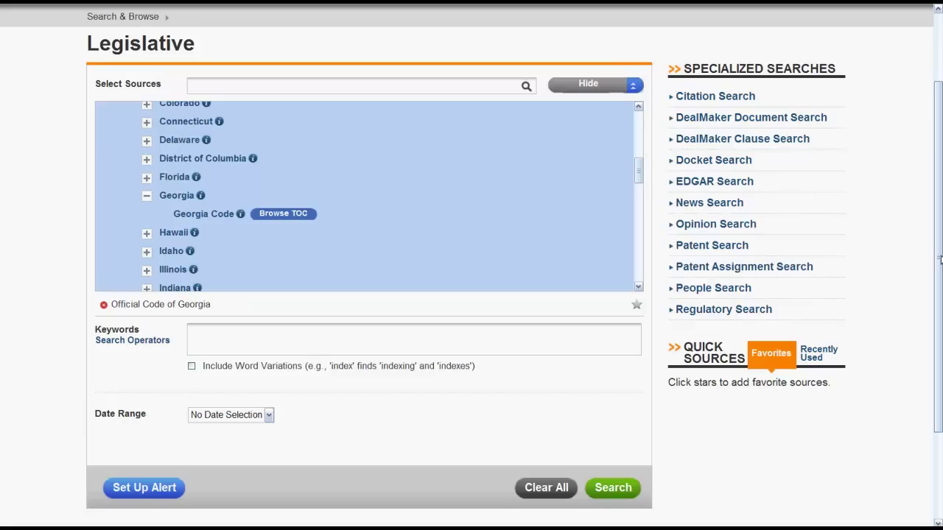
pyautogui.click(623, 349)
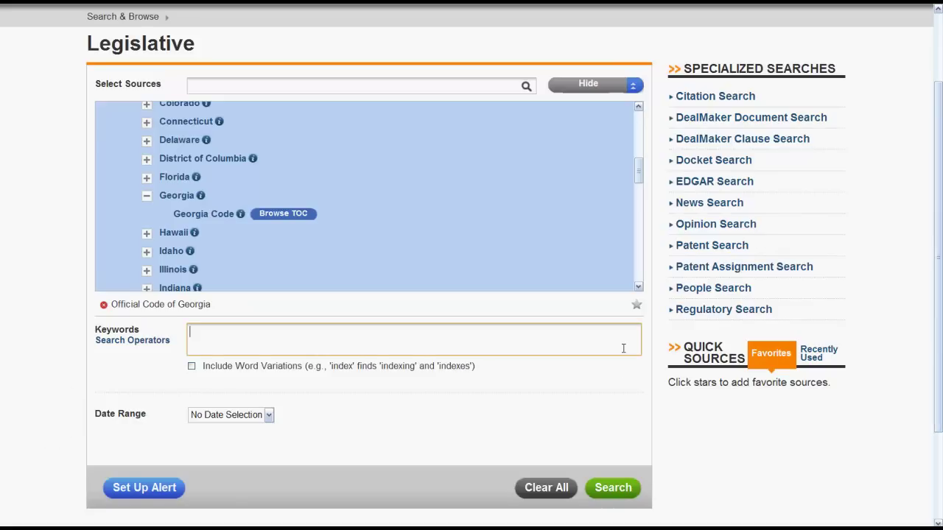
pyautogui.write('Adverse Possession')
pyautogui.click(269, 418)
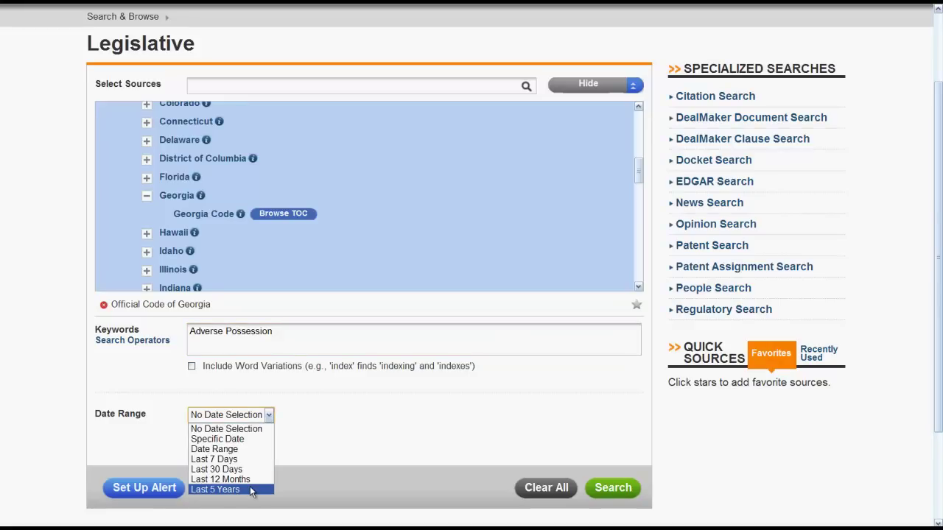
pyautogui.click(221, 489)
pyautogui.click(615, 494)
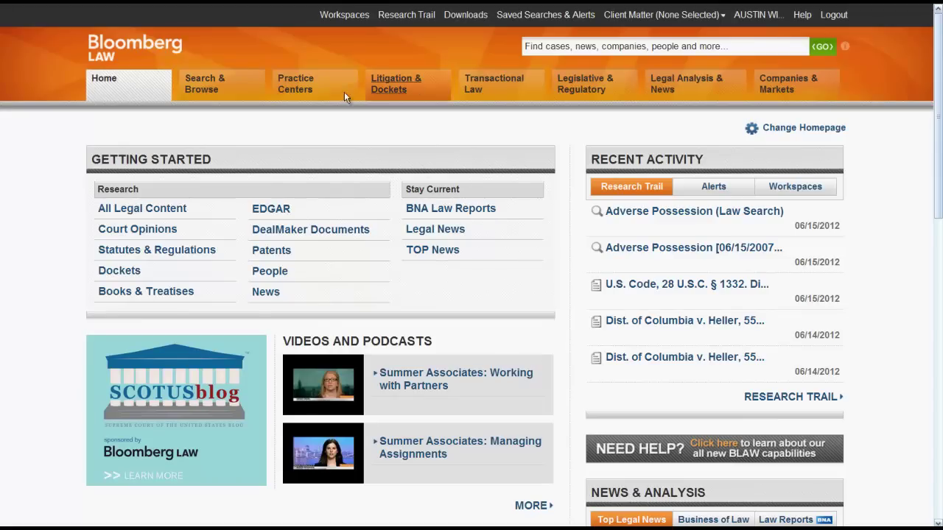
# Open the Bankruptcy practice center and display its Federal Laws & Rules resources
pyautogui.moveTo(327, 96)
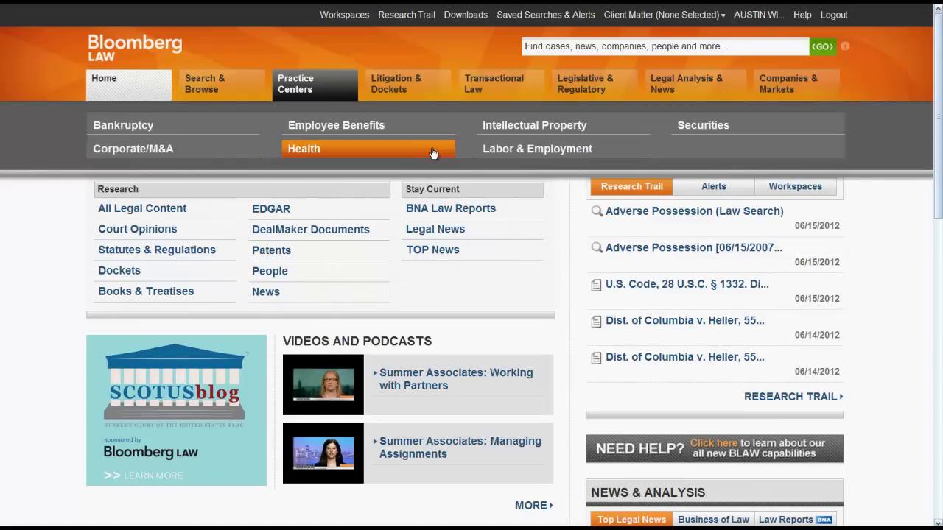
pyautogui.click(194, 127)
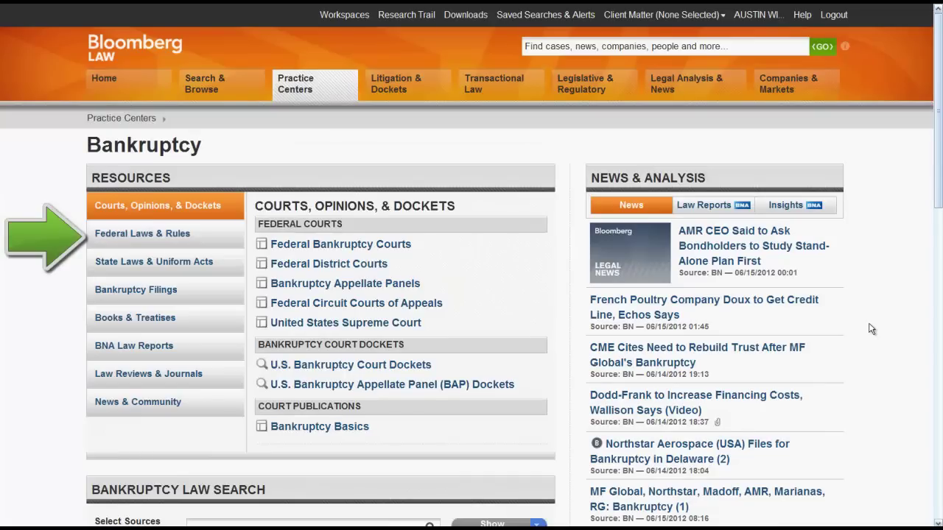
pyautogui.click(190, 238)
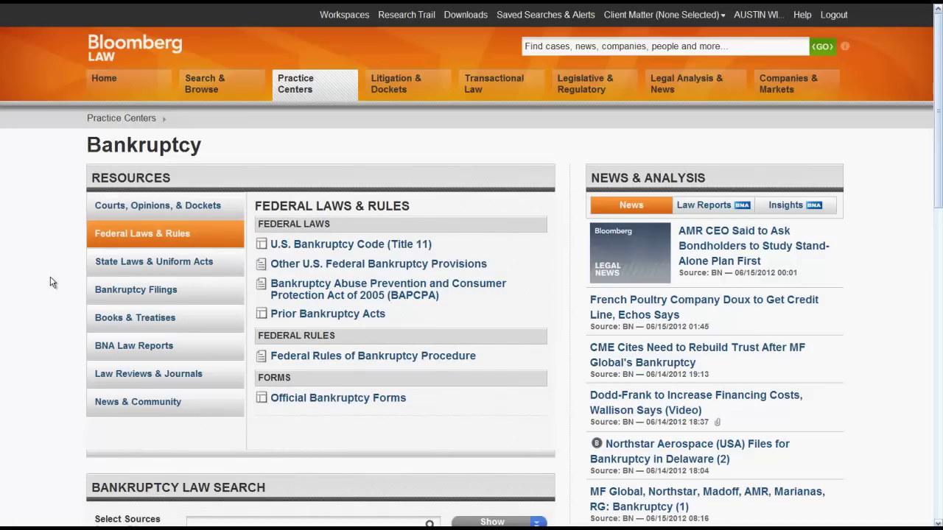
# Open the U.S. Code from the Litigation Resources page under Litigation & Dockets
pyautogui.click(105, 79)
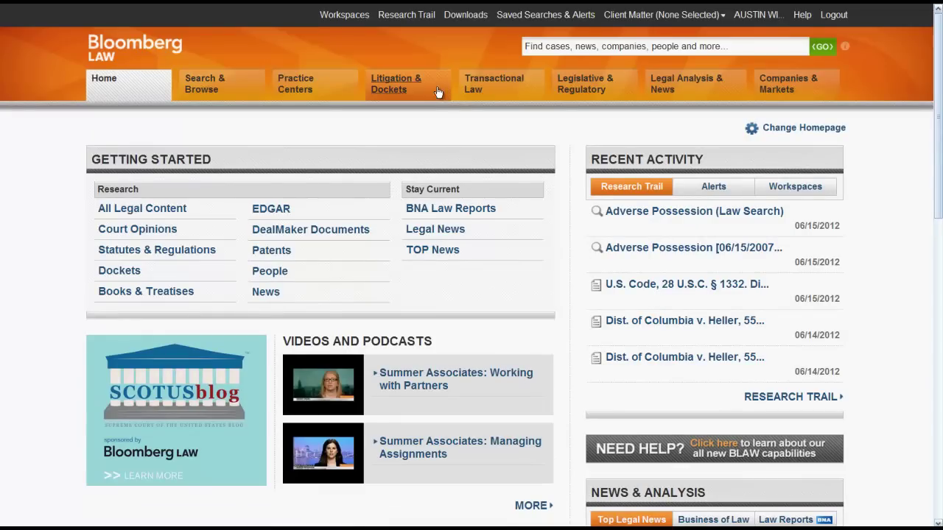
pyautogui.moveTo(440, 91)
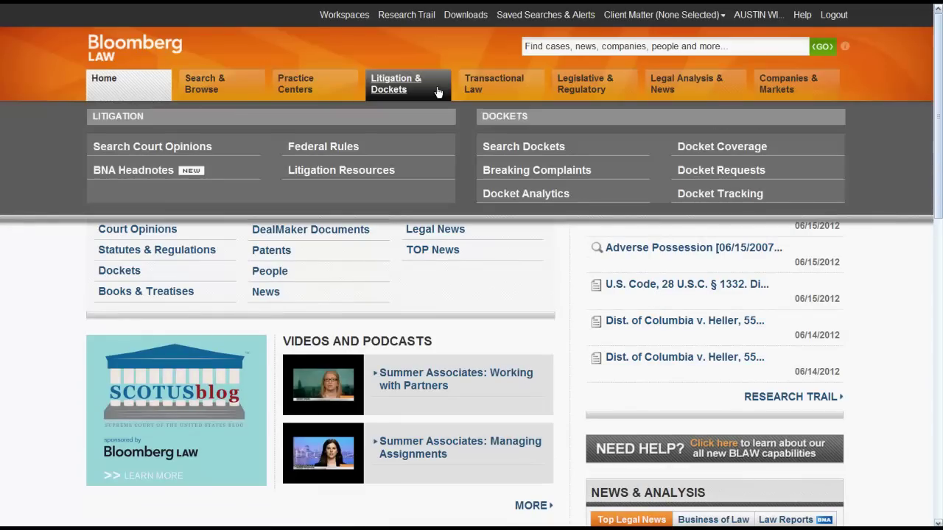
pyautogui.click(386, 172)
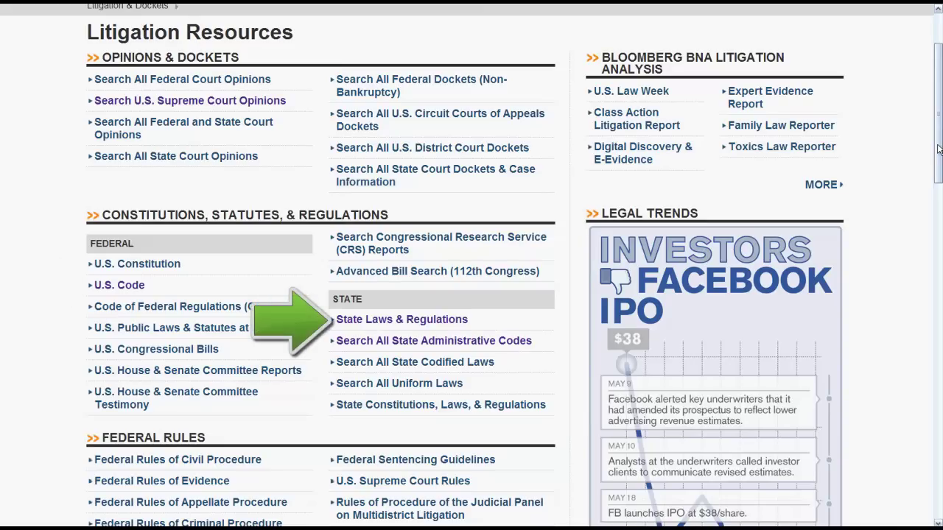
pyautogui.click(119, 285)
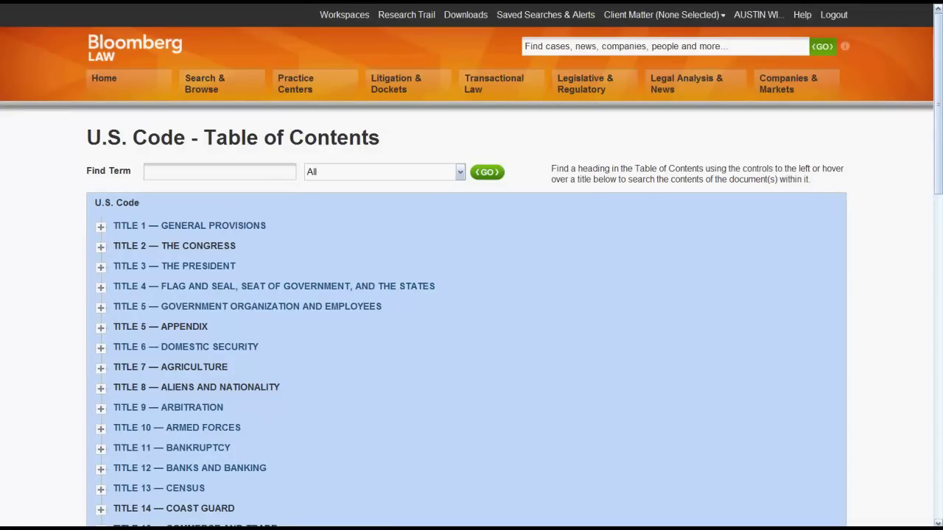
# Return to Litigation Resources, open State Laws & Regulations, and choose Georgia on the map
pyautogui.hotkey('alt', 'Left')
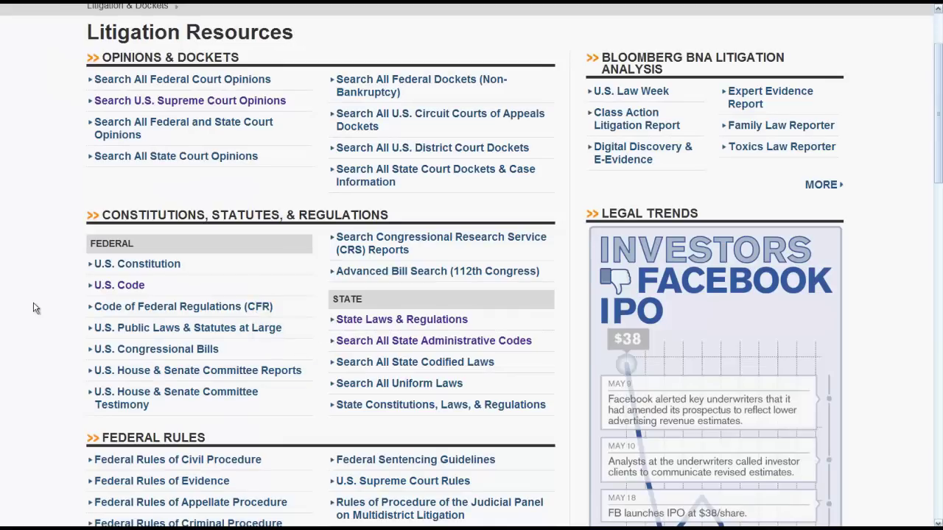
pyautogui.click(405, 321)
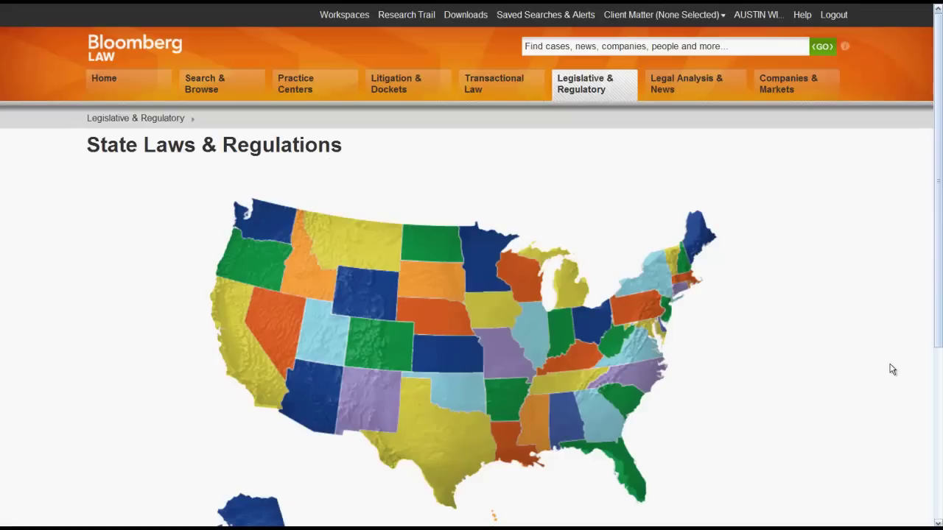
pyautogui.click(607, 429)
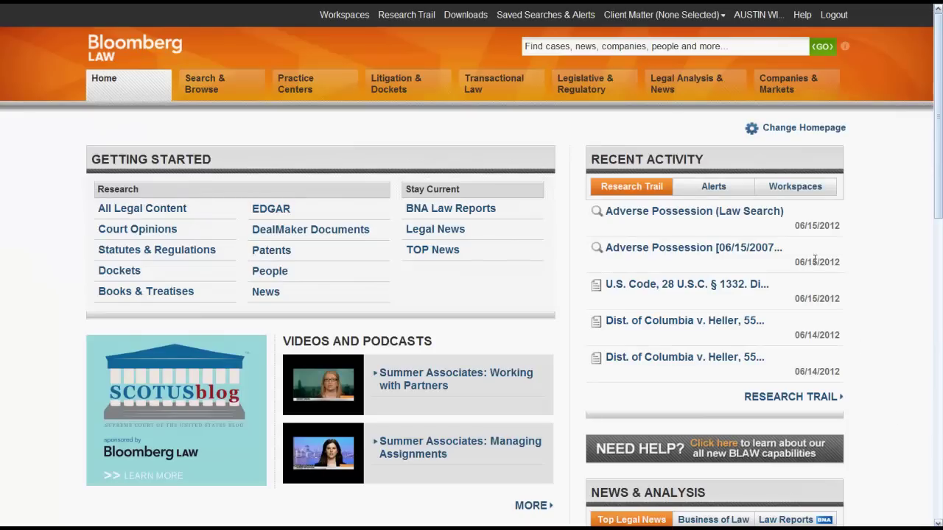
# Open the Legislative Resources page under Legislative & Regulatory and go to its Codes & Statutes section
pyautogui.moveTo(599, 91)
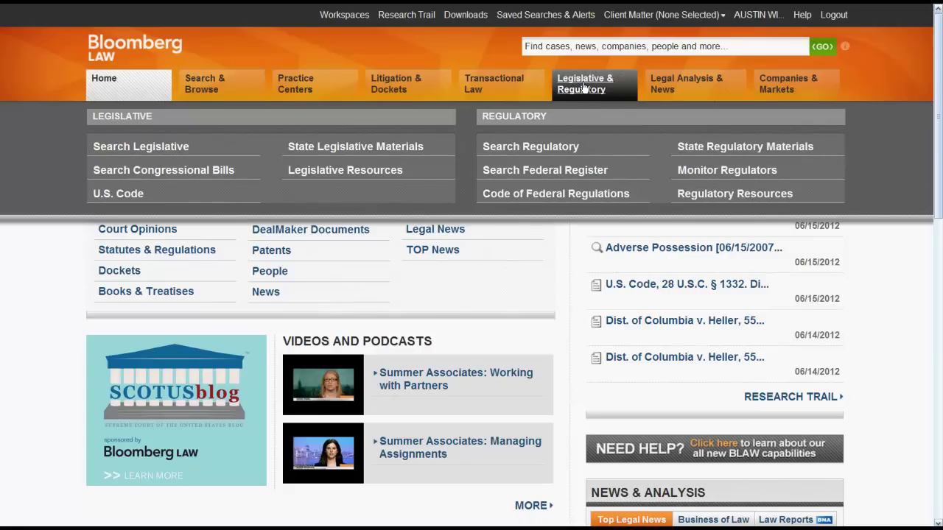
pyautogui.click(395, 174)
pyautogui.scroll(-3, 938, 213)
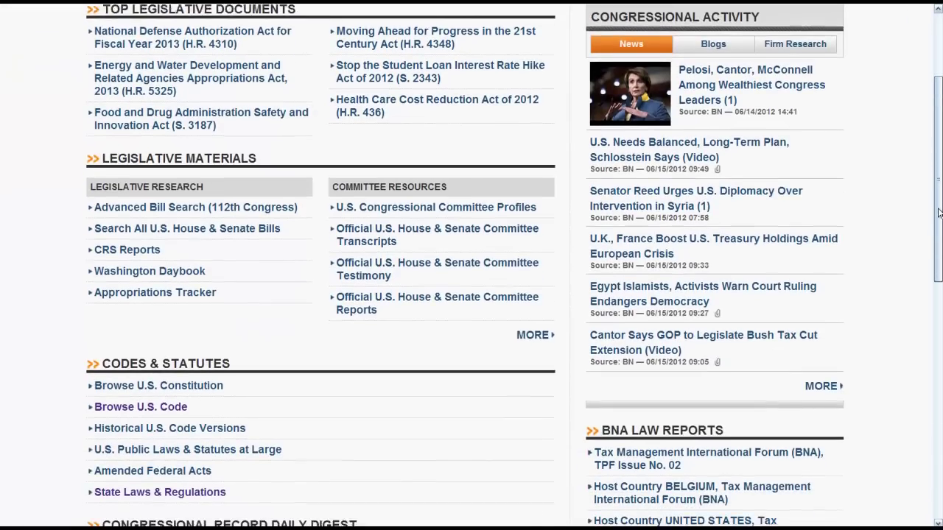
pyautogui.moveTo(937, 213); pyautogui.dragTo(938, 224)
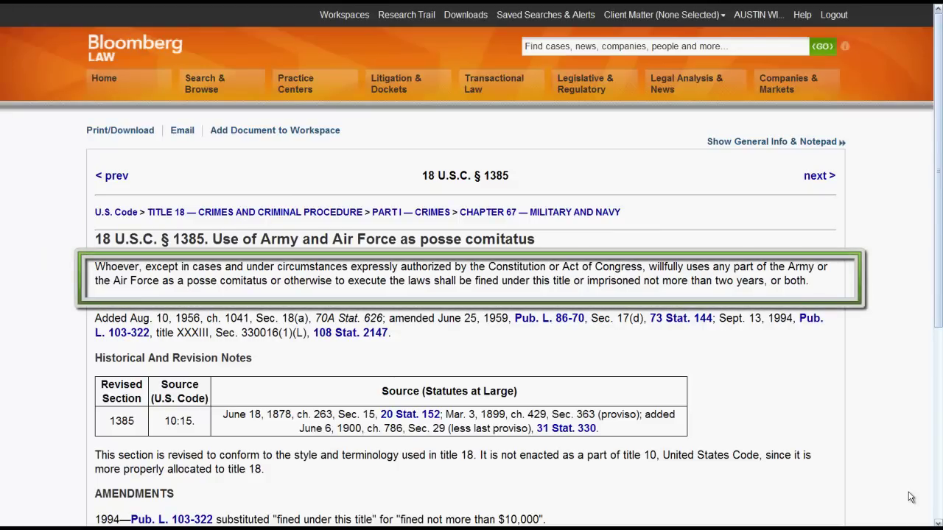
# Read through the revision notes, amendments and section references of 18 U.S.C. § 1385
pyautogui.moveTo(939, 297); pyautogui.dragTo(940, 416)
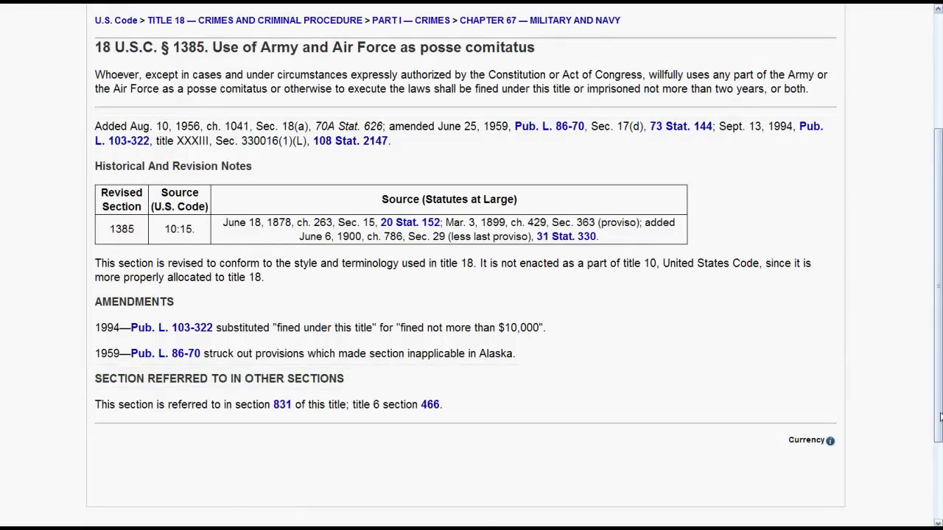
pyautogui.scroll(-1, 941, 418)
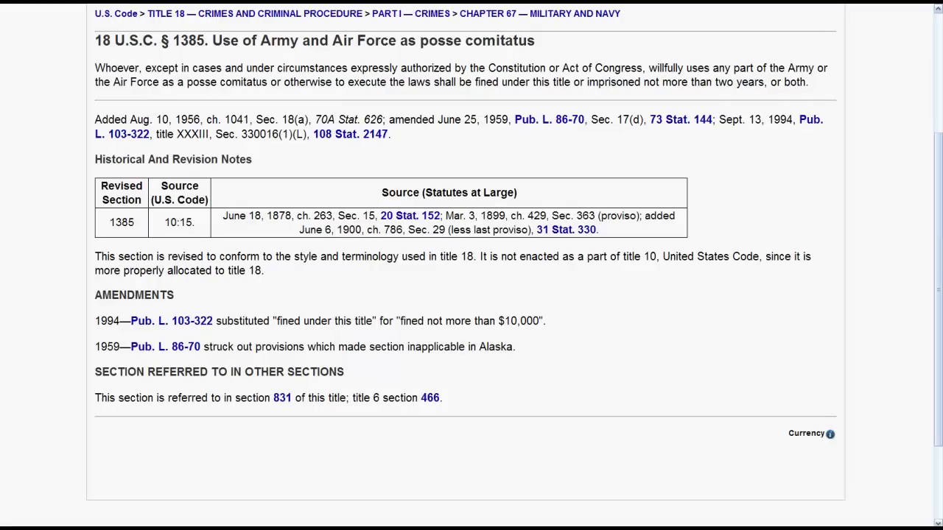